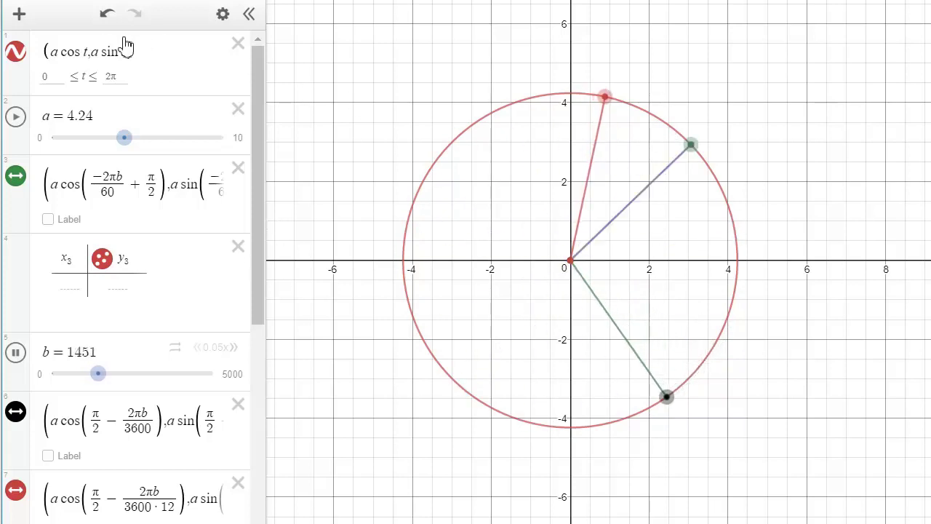
Start a new blank graph in place of the current Watch graph
{"action": "left_click", "coordinate": [19, 14]}
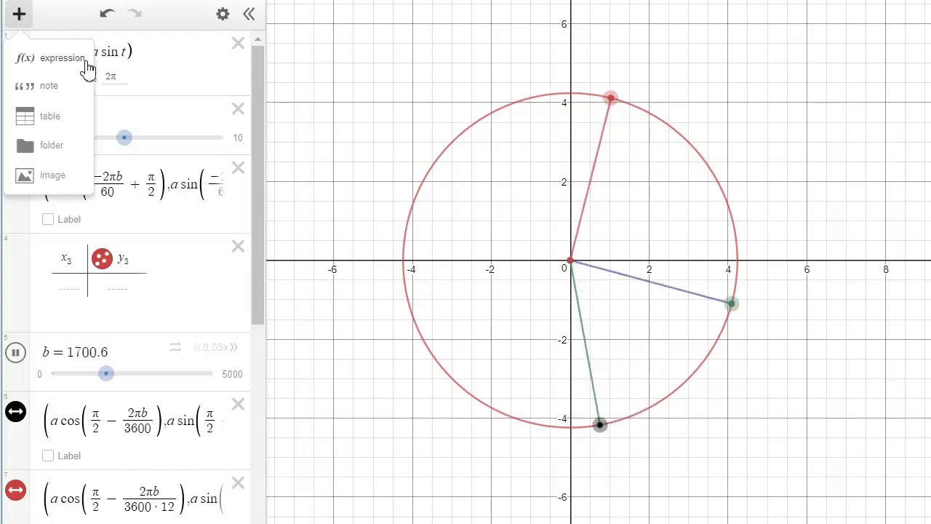
{"action": "key", "text": "Escape"}
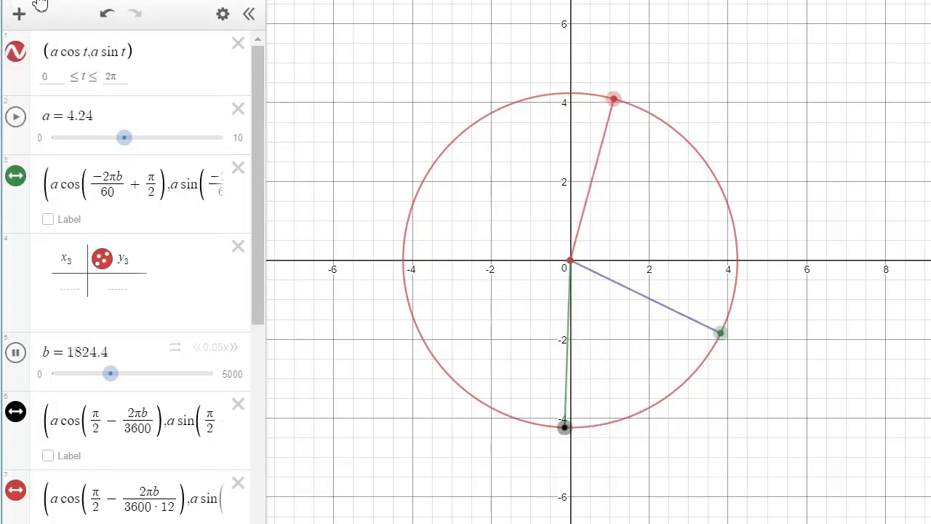
{"action": "left_click", "coordinate": [56, 4]}
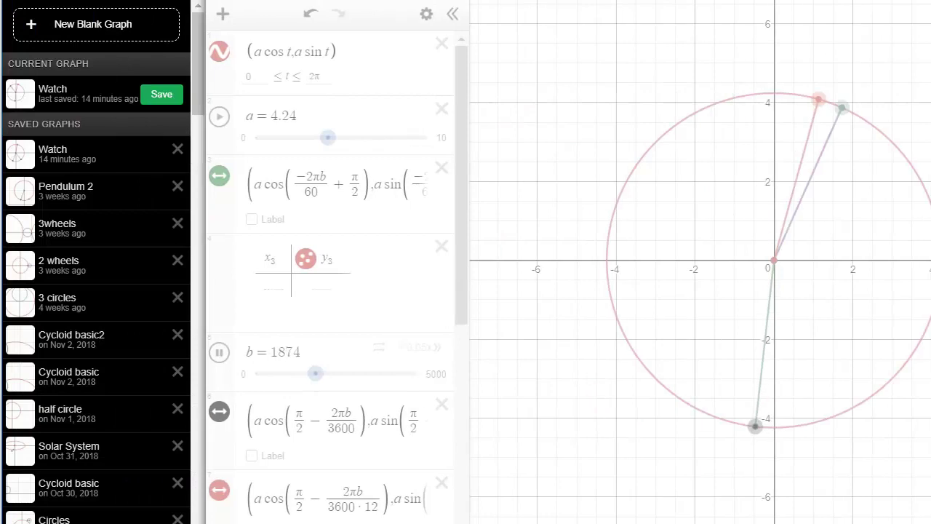
{"action": "left_click", "coordinate": [84, 24]}
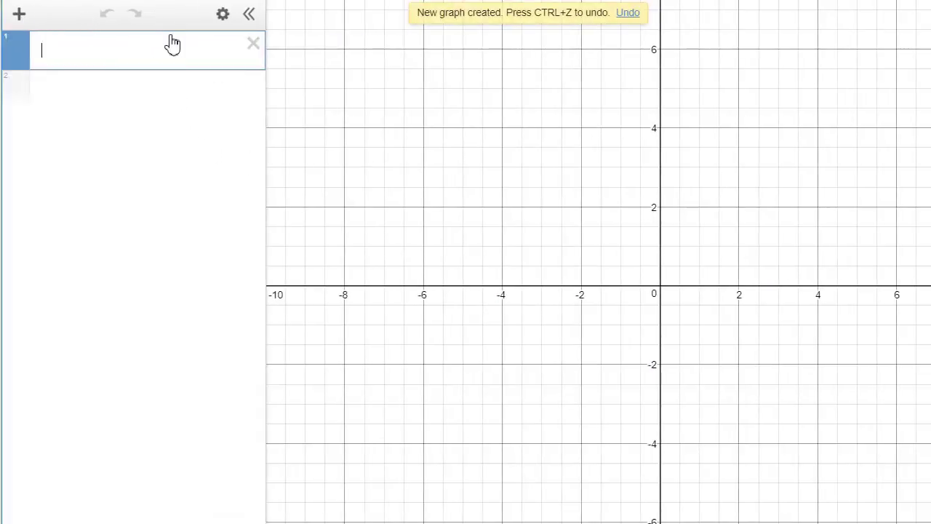
Enter the parametric circle (a cos t, a sin t) as the first expression and add a slider for a
{"action": "type", "text": "(a "}
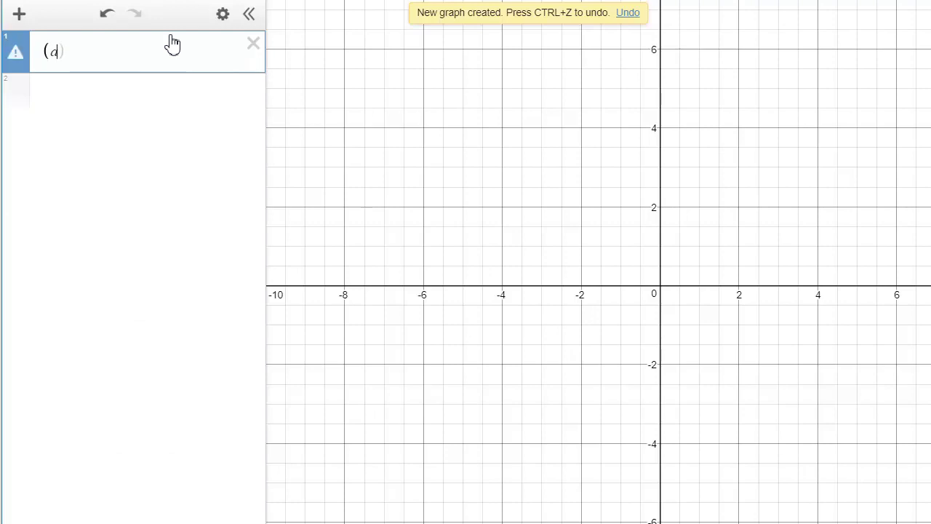
{"action": "type", "text": "cos t"}
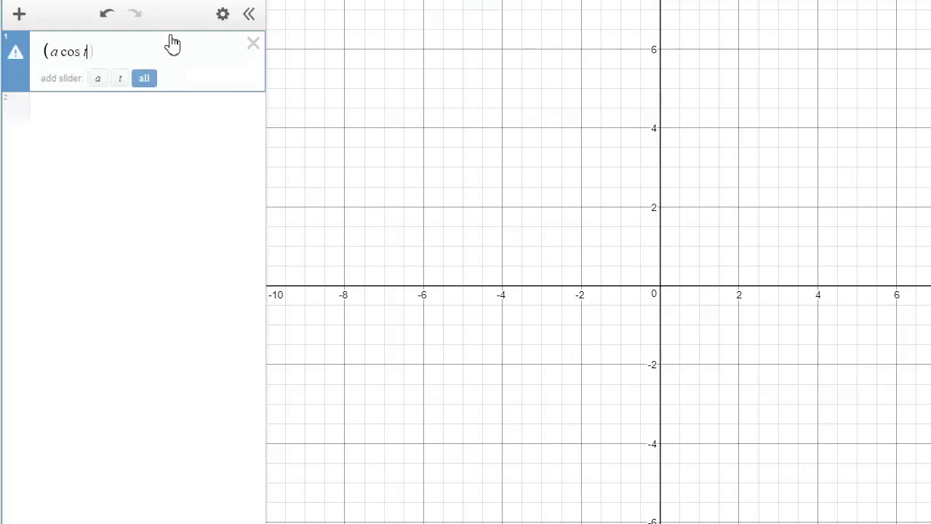
{"action": "type", "text": ",a sin "}
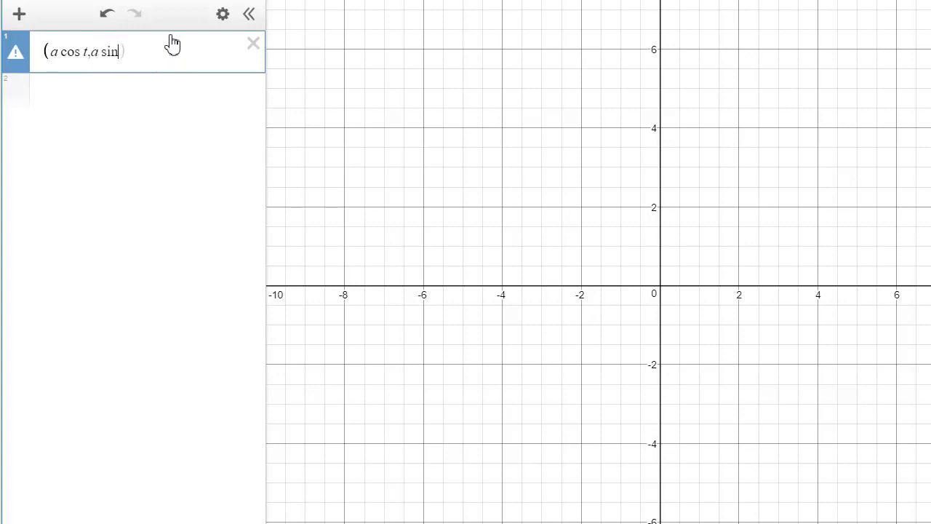
{"action": "type", "text": "t"}
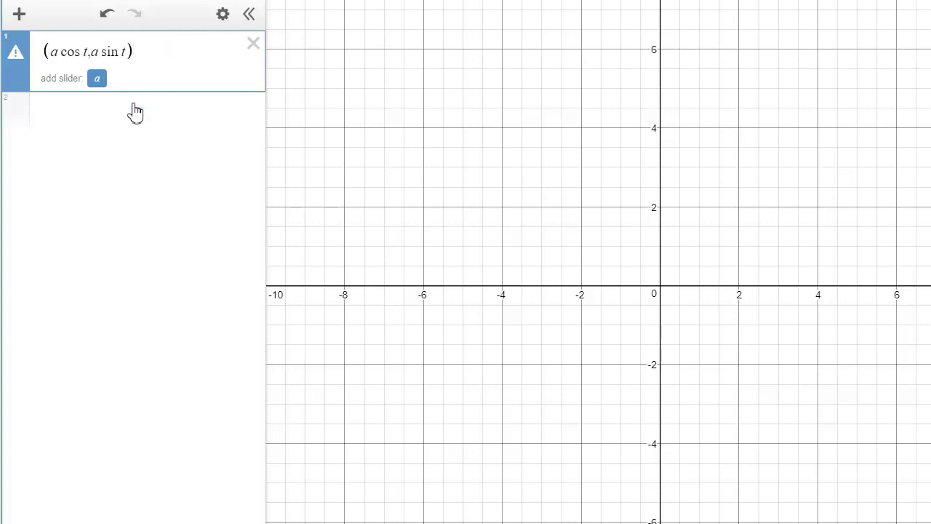
{"action": "left_click", "coordinate": [103, 86]}
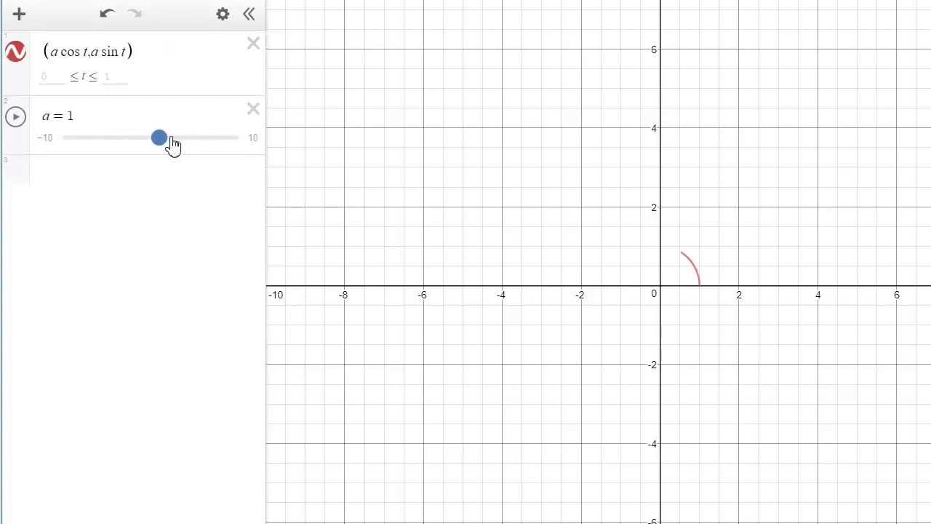
Set the circle's parameter range to 0 ≤ t ≤ 2π and its radius a to 3
{"action": "mouse_move", "coordinate": [166, 145]}
{"action": "left_mouse_down"}
{"action": "mouse_move", "coordinate": [182, 141]}
{"action": "mouse_move", "coordinate": [173, 140]}
{"action": "left_mouse_up"}
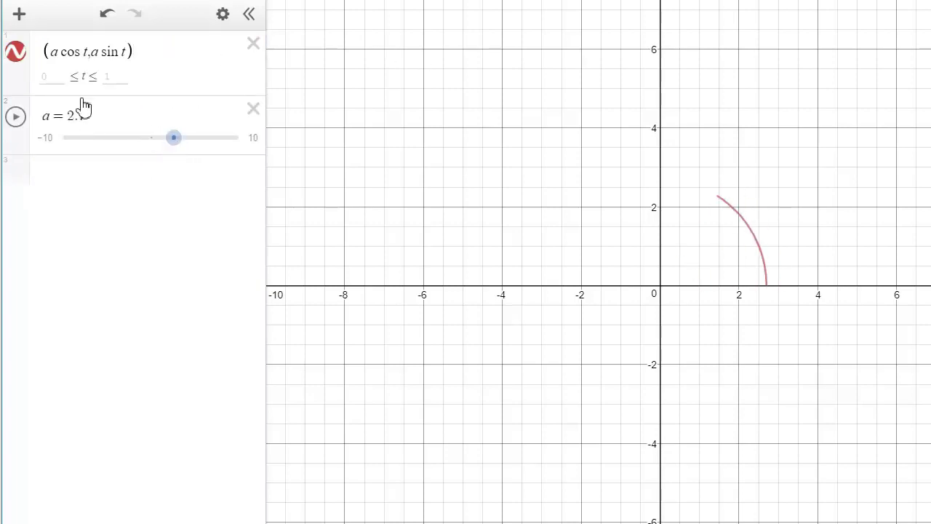
{"action": "left_click", "coordinate": [54, 75]}
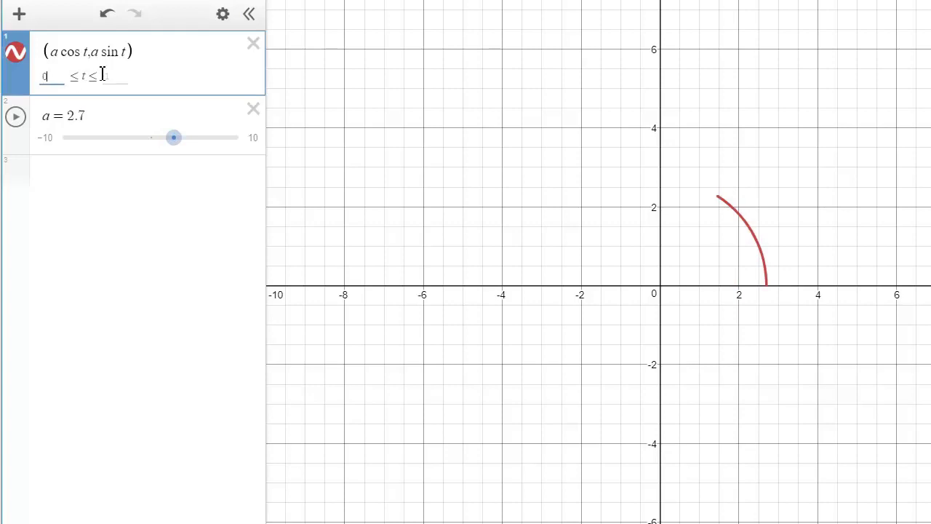
{"action": "type", "text": "2pi"}
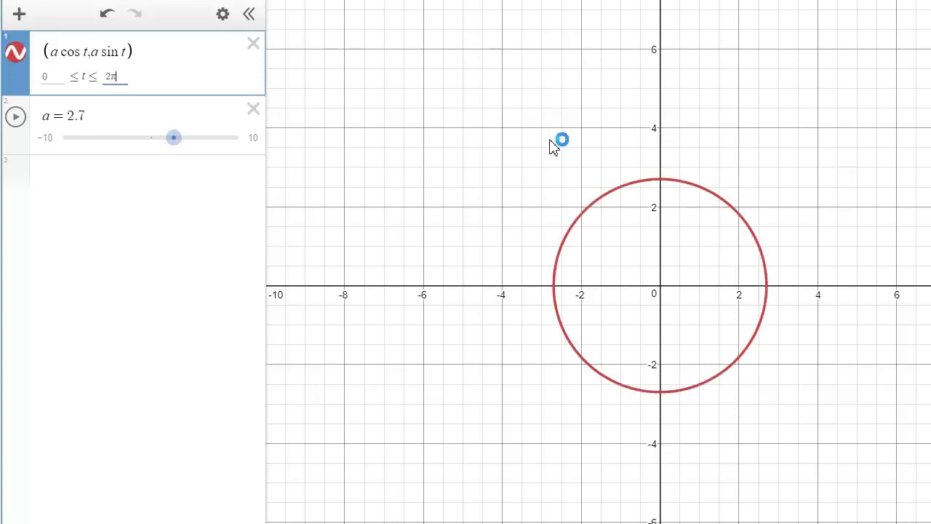
{"action": "left_click_drag", "start_coordinate": [179, 146], "coordinate": [182, 147]}
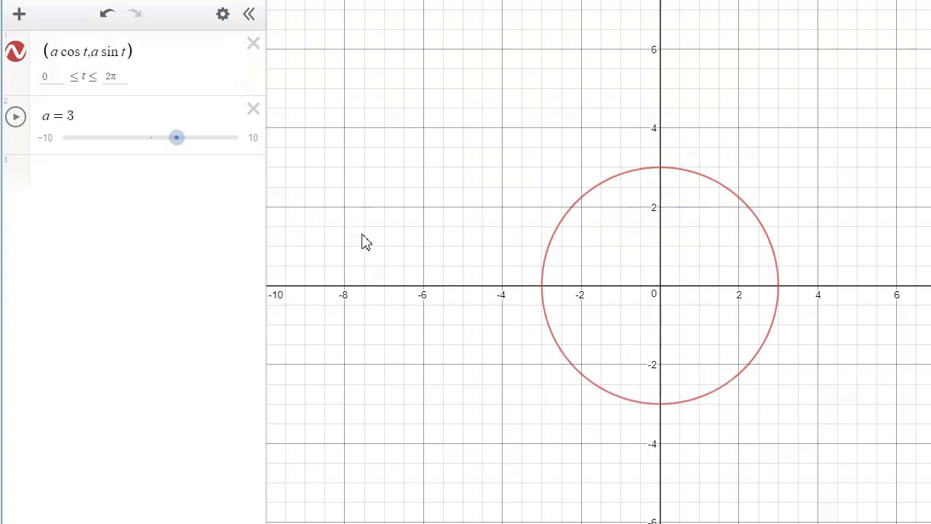
Add a moving point (a cos b, a sin b) on the circle and create a slider for b
{"action": "left_click", "coordinate": [163, 169]}
{"action": "type", "text": "("}
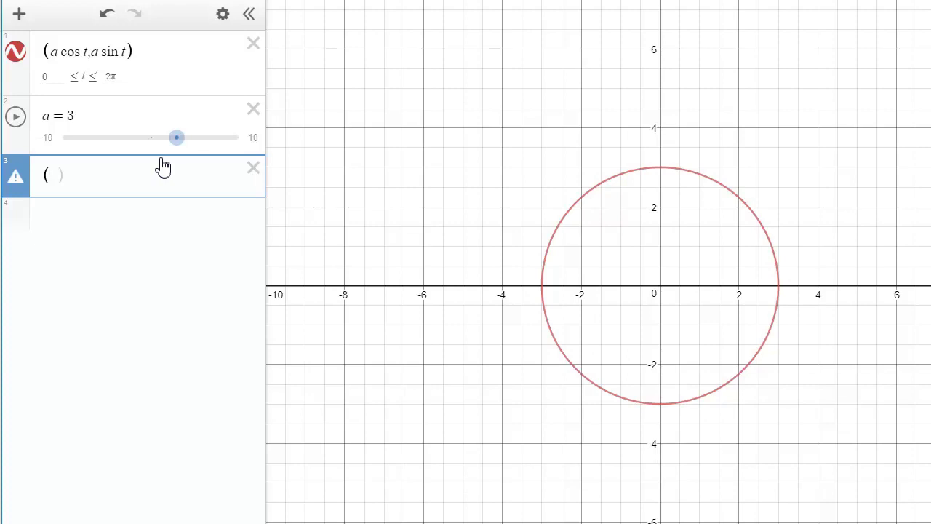
{"action": "type", "text": "a cos b,a sin "}
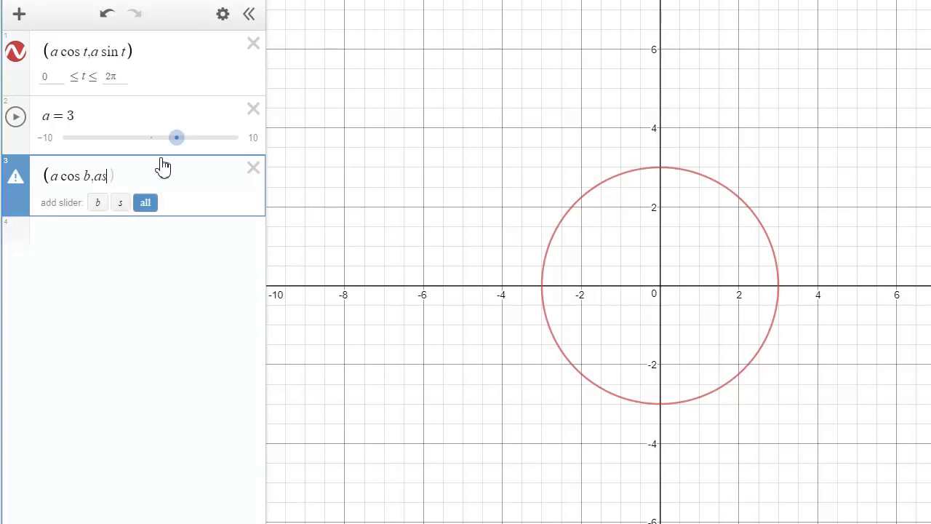
{"action": "type", "text": "b"}
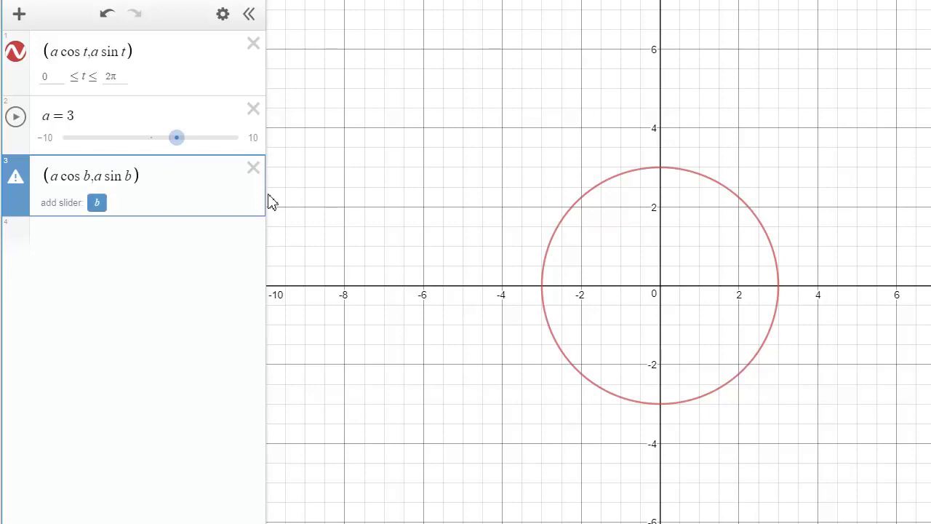
{"action": "left_click", "coordinate": [99, 204]}
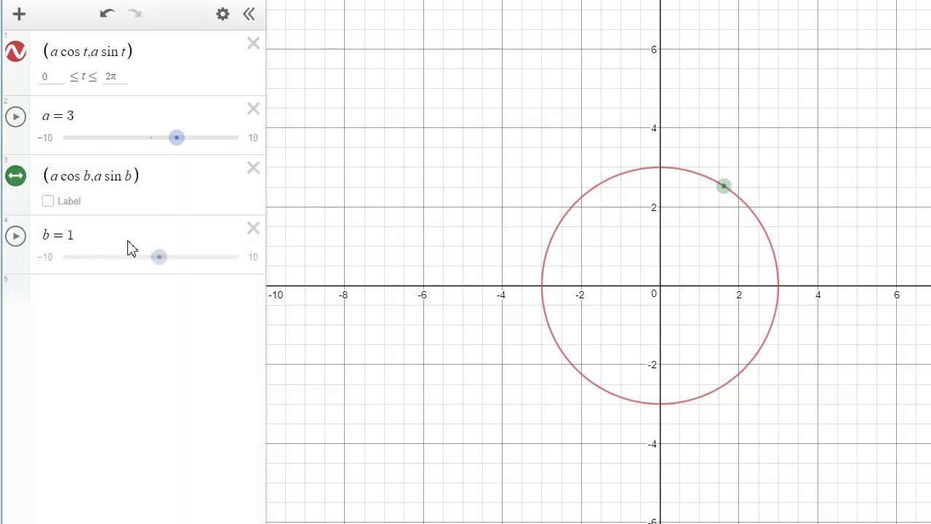
Set the b slider's range to 0 to 5000 and animate it at 0.05x speed, changing its loop mode to one-directional repeat
{"action": "left_click", "coordinate": [48, 260]}
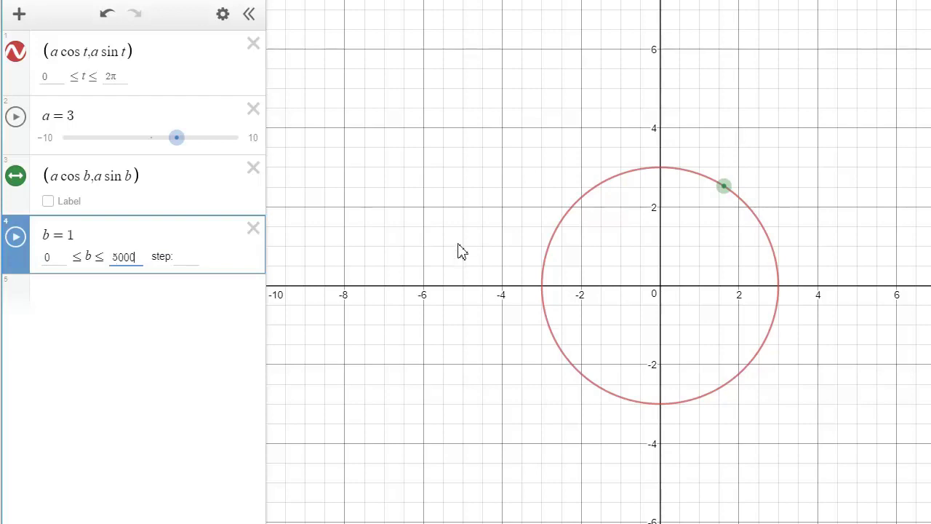
{"action": "key", "text": "Return"}
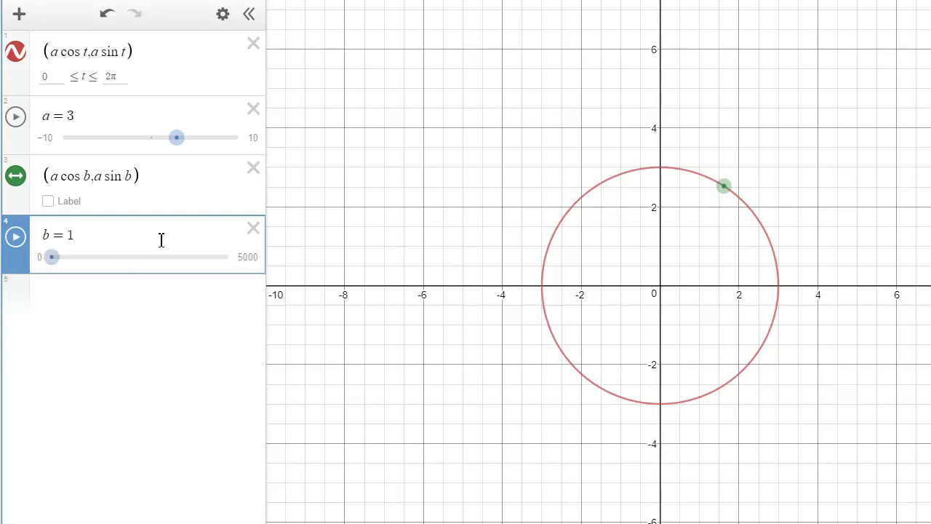
{"action": "left_click", "coordinate": [16, 237]}
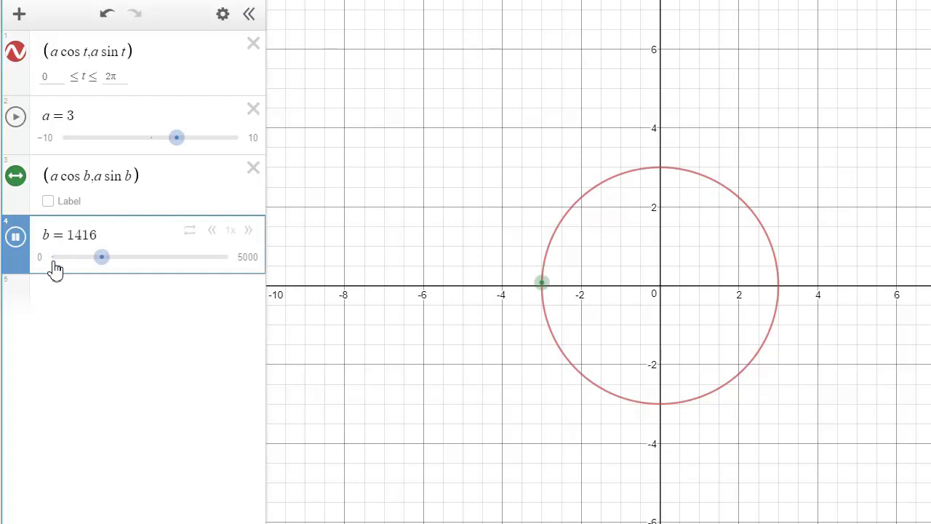
{"action": "left_click", "coordinate": [214, 232]}
{"action": "left_click", "coordinate": [214, 231]}
{"action": "left_click", "coordinate": [214, 232]}
{"action": "left_click", "coordinate": [191, 231]}
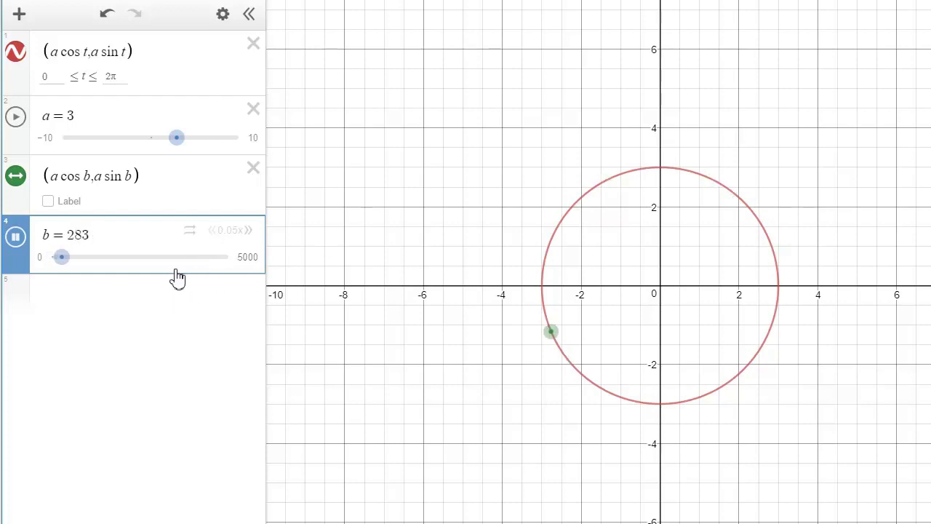
Pause the b animation and set the upper limit of the b slider to 120
{"action": "left_click", "coordinate": [19, 238]}
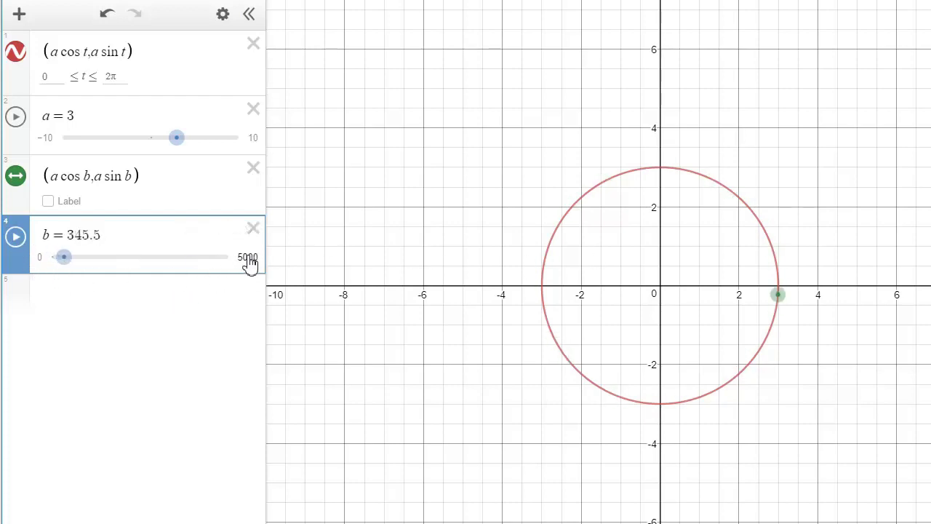
{"action": "left_click", "coordinate": [247, 259]}
{"action": "type", "text": "120"}
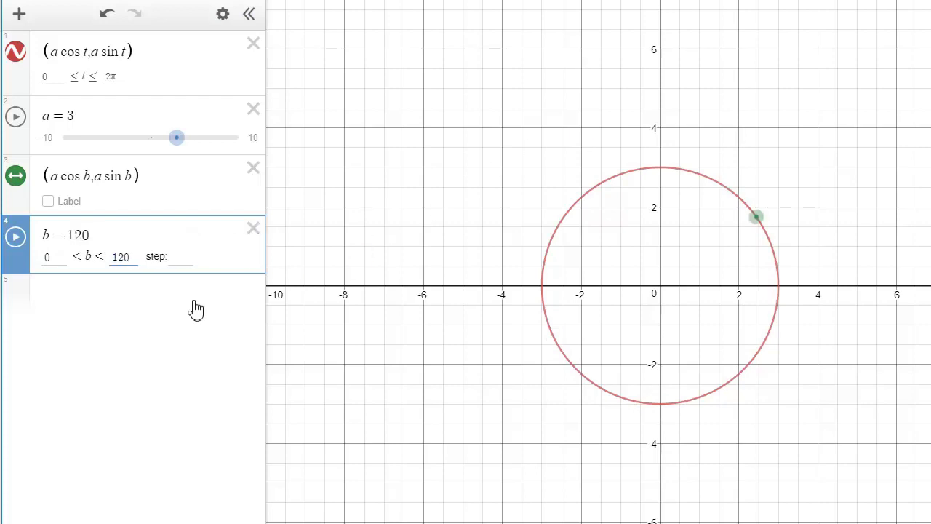
{"action": "key", "text": "Return"}
Play the b animation to watch the point move, and return b to 0
{"action": "left_click", "coordinate": [17, 240]}
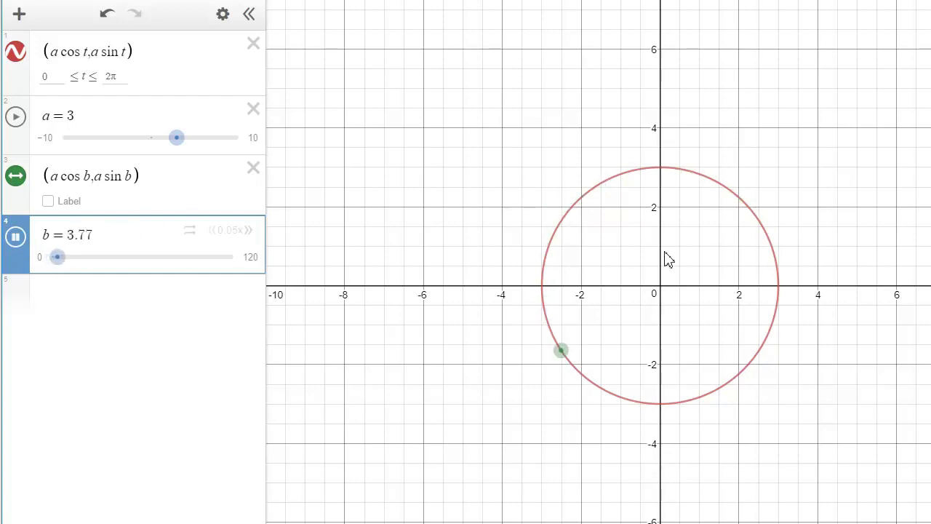
{"action": "left_click_drag", "start_coordinate": [71, 269], "coordinate": [46, 270]}
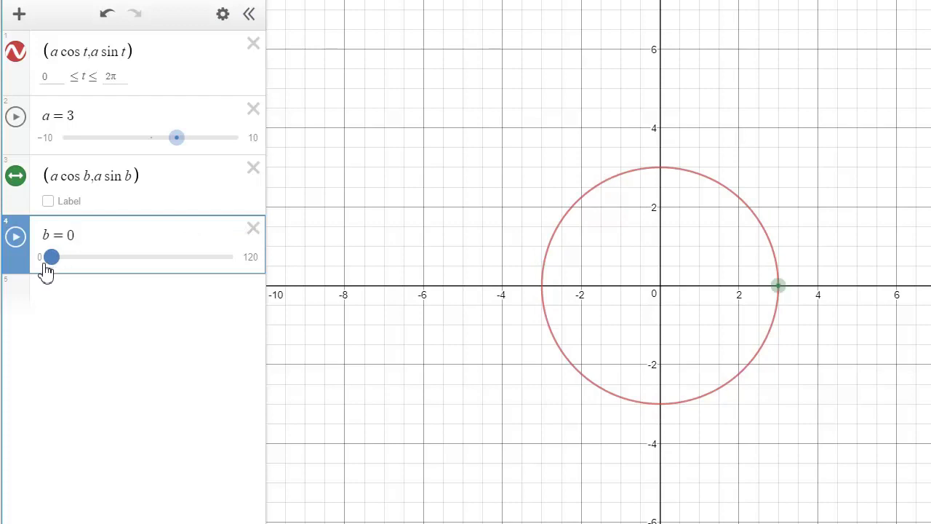
{"action": "left_click", "coordinate": [649, 280]}
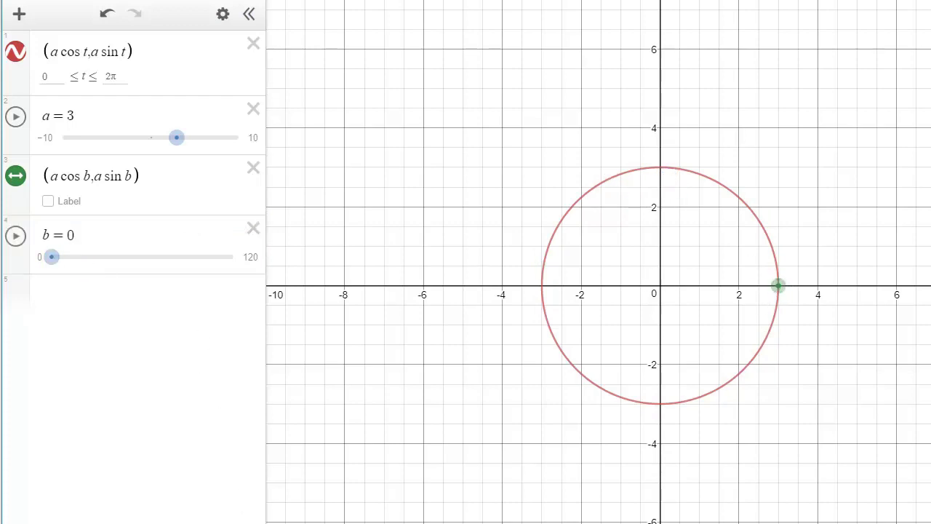
Switch to the whiteboard with the clock sketch and handwrite (a cos b, a sin b) in purple below the time line
{"action": "left_click", "coordinate": [87, 518]}
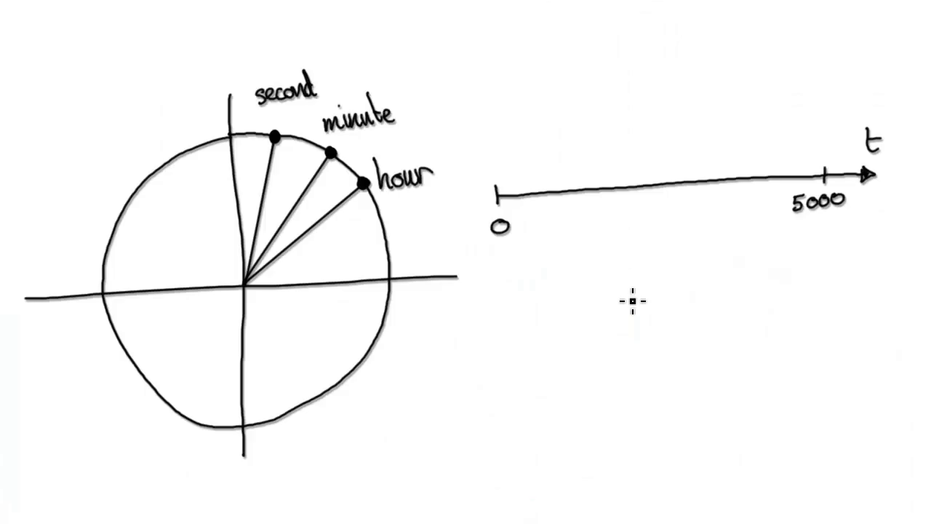
{"action": "left_click_drag", "start_coordinate": [561, 316], "coordinate": [559, 364]}
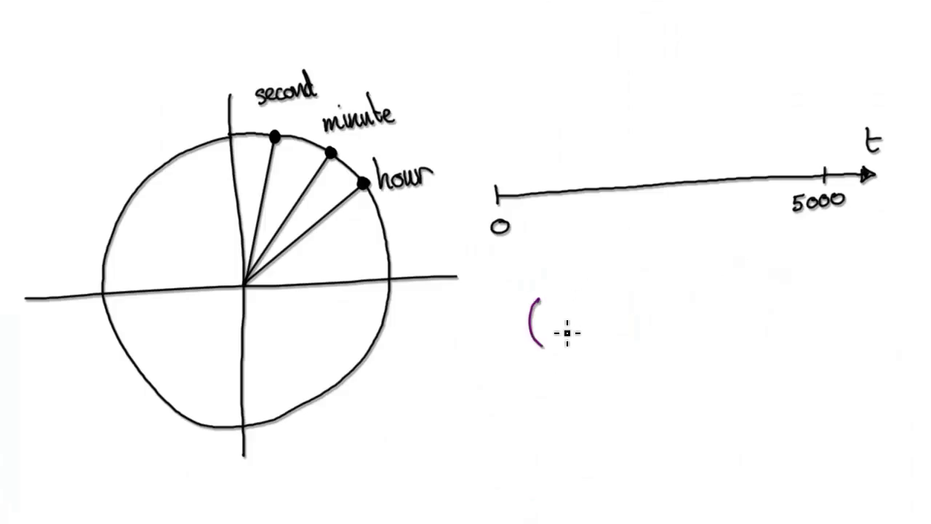
{"action": "left_click_drag", "start_coordinate": [572, 328], "coordinate": [624, 321]}
{"action": "mouse_move", "coordinate": [631, 288]}
{"action": "left_mouse_down"}
{"action": "mouse_move", "coordinate": [645, 323]}
{"action": "mouse_move", "coordinate": [638, 338]}
{"action": "mouse_move", "coordinate": [667, 359]}
{"action": "left_mouse_up"}
{"action": "mouse_move", "coordinate": [699, 315]}
{"action": "left_mouse_down"}
{"action": "mouse_move", "coordinate": [769, 323]}
{"action": "mouse_move", "coordinate": [781, 292]}
{"action": "mouse_move", "coordinate": [793, 318]}
{"action": "left_mouse_up"}
{"action": "left_click_drag", "start_coordinate": [800, 268], "coordinate": [794, 324]}
Mark the point where the sketched circle meets the positive horizontal axis, and undo the extra stroke drawn from it
{"action": "left_click_drag", "start_coordinate": [399, 270], "coordinate": [389, 288]}
{"action": "left_click_drag", "start_coordinate": [380, 279], "coordinate": [399, 277]}
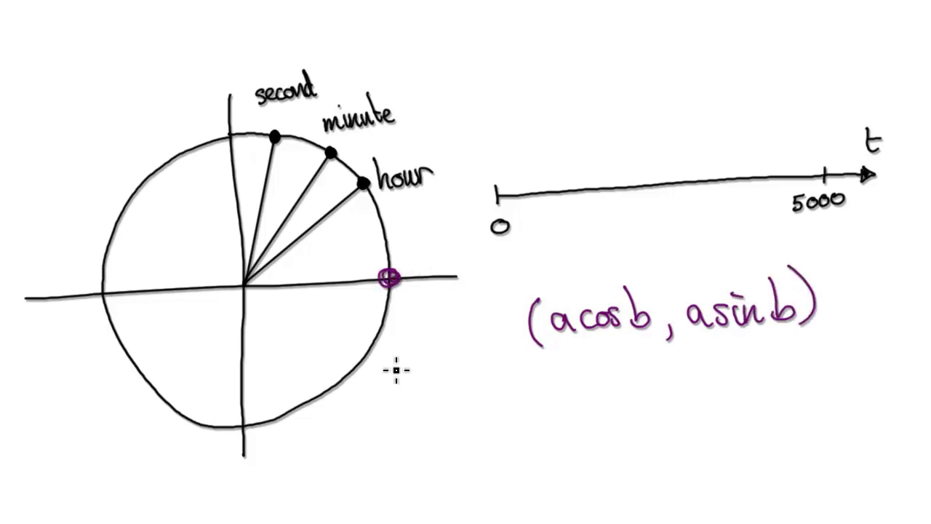
{"action": "mouse_move", "coordinate": [397, 273]}
{"action": "left_mouse_down"}
{"action": "mouse_move", "coordinate": [414, 251]}
{"action": "mouse_move", "coordinate": [298, 131]}
{"action": "mouse_move", "coordinate": [237, 144]}
{"action": "mouse_move", "coordinate": [265, 145]}
{"action": "left_mouse_up"}
{"action": "key", "text": "ctrl+z"}
Handwrite the shifted first coordinate a cos(b + π/2) below the existing coordinate pair
{"action": "mouse_move", "coordinate": [539, 399]}
{"action": "left_mouse_down"}
{"action": "mouse_move", "coordinate": [544, 420]}
{"action": "mouse_move", "coordinate": [588, 408]}
{"action": "mouse_move", "coordinate": [592, 390]}
{"action": "mouse_move", "coordinate": [576, 418]}
{"action": "mouse_move", "coordinate": [631, 398]}
{"action": "left_mouse_up"}
{"action": "mouse_move", "coordinate": [619, 389]}
{"action": "left_mouse_down"}
{"action": "mouse_move", "coordinate": [619, 411]}
{"action": "mouse_move", "coordinate": [670, 381]}
{"action": "mouse_move", "coordinate": [650, 402]}
{"action": "left_mouse_up"}
{"action": "left_click_drag", "start_coordinate": [662, 384], "coordinate": [669, 405]}
{"action": "left_click_drag", "start_coordinate": [646, 413], "coordinate": [663, 420]}
Complete the shifted pair with a sin(b + π/2) and outer parentheses, and circle the b in the original sine term
{"action": "mouse_move", "coordinate": [670, 382]}
{"action": "left_mouse_down"}
{"action": "mouse_move", "coordinate": [675, 420]}
{"action": "mouse_move", "coordinate": [756, 418]}
{"action": "left_mouse_up"}
{"action": "left_click_drag", "start_coordinate": [762, 397], "coordinate": [780, 419]}
{"action": "left_click", "coordinate": [757, 373]}
{"action": "mouse_move", "coordinate": [800, 301]}
{"action": "left_mouse_down"}
{"action": "mouse_move", "coordinate": [771, 313]}
{"action": "mouse_move", "coordinate": [798, 284]}
{"action": "left_mouse_up"}
{"action": "mouse_move", "coordinate": [797, 382]}
{"action": "left_mouse_down"}
{"action": "mouse_move", "coordinate": [791, 414]}
{"action": "mouse_move", "coordinate": [841, 382]}
{"action": "left_mouse_up"}
{"action": "left_click_drag", "start_coordinate": [831, 373], "coordinate": [833, 398]}
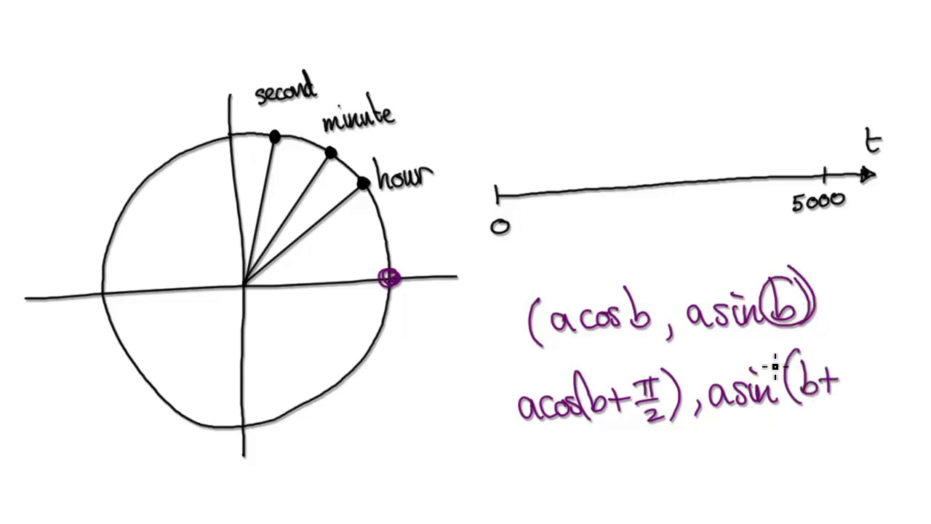
{"action": "mouse_move", "coordinate": [847, 360]}
{"action": "left_mouse_down"}
{"action": "mouse_move", "coordinate": [871, 356]}
{"action": "mouse_move", "coordinate": [854, 378]}
{"action": "left_mouse_up"}
{"action": "left_click_drag", "start_coordinate": [865, 358], "coordinate": [873, 380]}
{"action": "left_click_drag", "start_coordinate": [857, 387], "coordinate": [873, 398]}
{"action": "left_click_drag", "start_coordinate": [882, 348], "coordinate": [885, 415]}
{"action": "left_click_drag", "start_coordinate": [512, 360], "coordinate": [510, 426]}
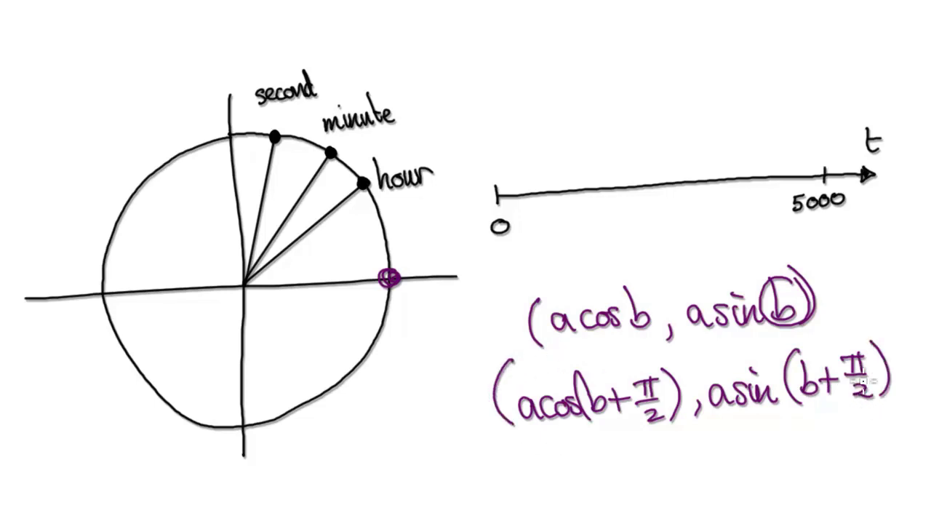
{"action": "left_click_drag", "start_coordinate": [891, 336], "coordinate": [893, 414]}
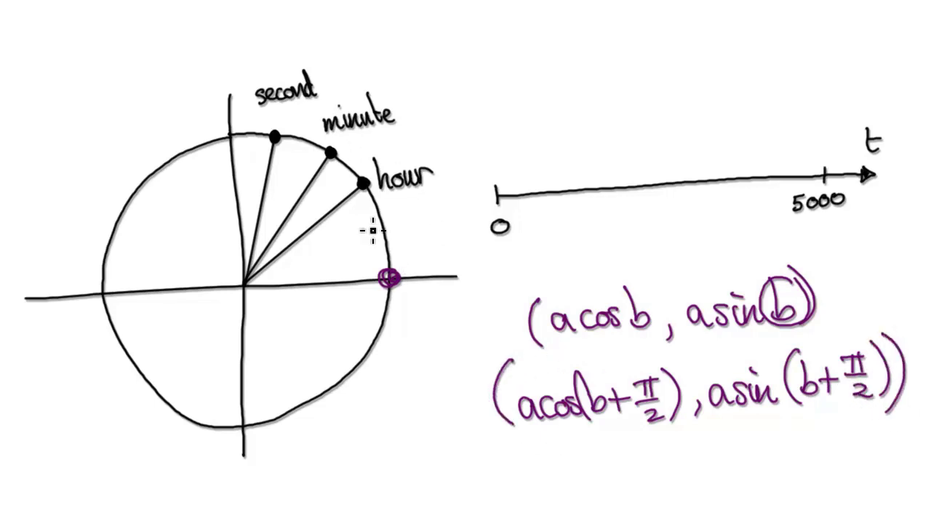
Mark the point where the sketched circle meets the positive vertical axis, and switch back to the Desmos graph
{"action": "left_click_drag", "start_coordinate": [234, 136], "coordinate": [241, 149]}
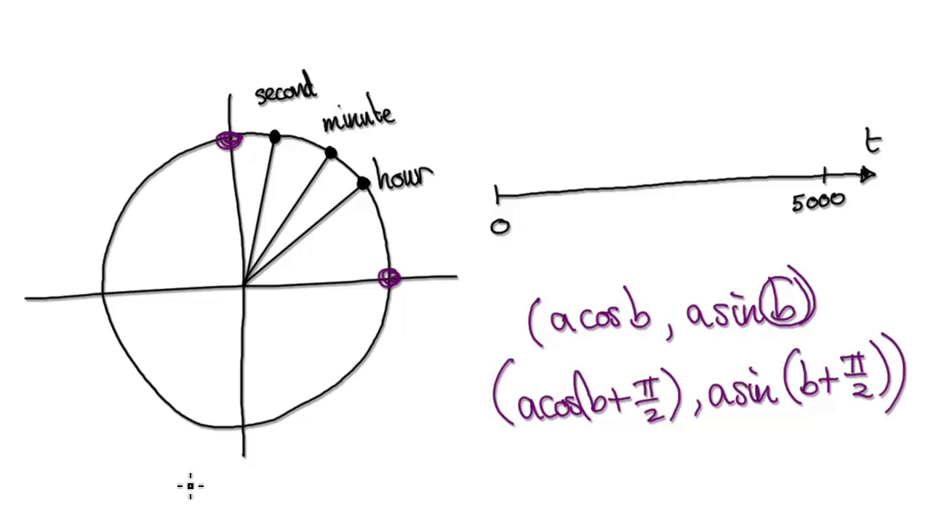
{"action": "mouse_move", "coordinate": [55, 523]}
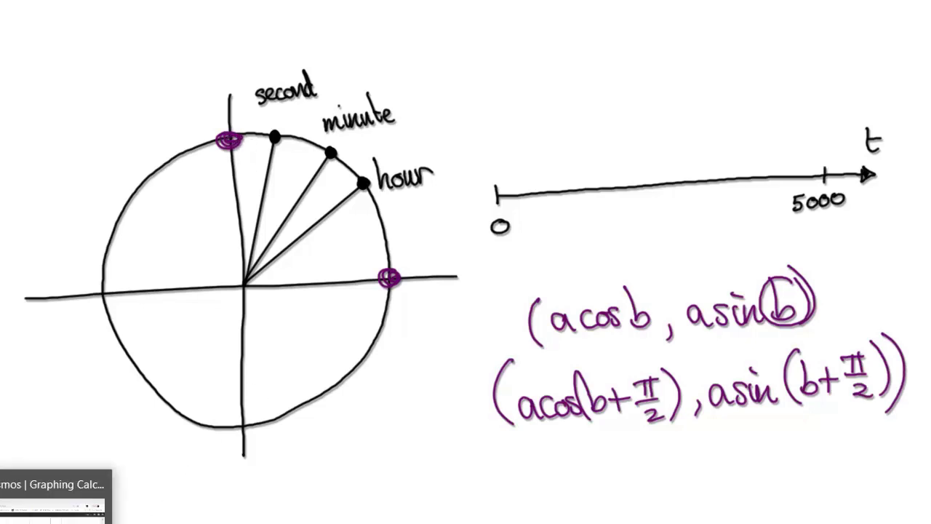
{"action": "left_click", "coordinate": [54, 506]}
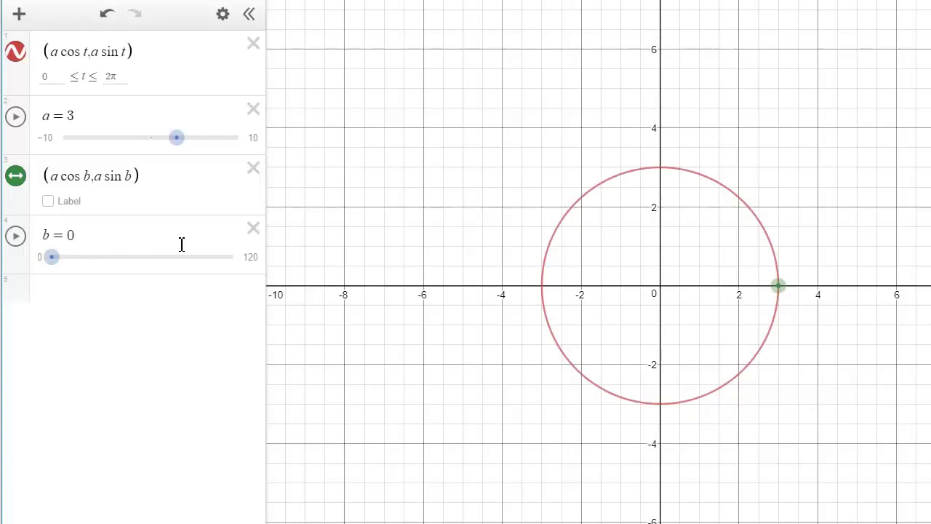
Change the cosine argument in the moving point's first coordinate to (b + π/2)
{"action": "left_click", "coordinate": [85, 175]}
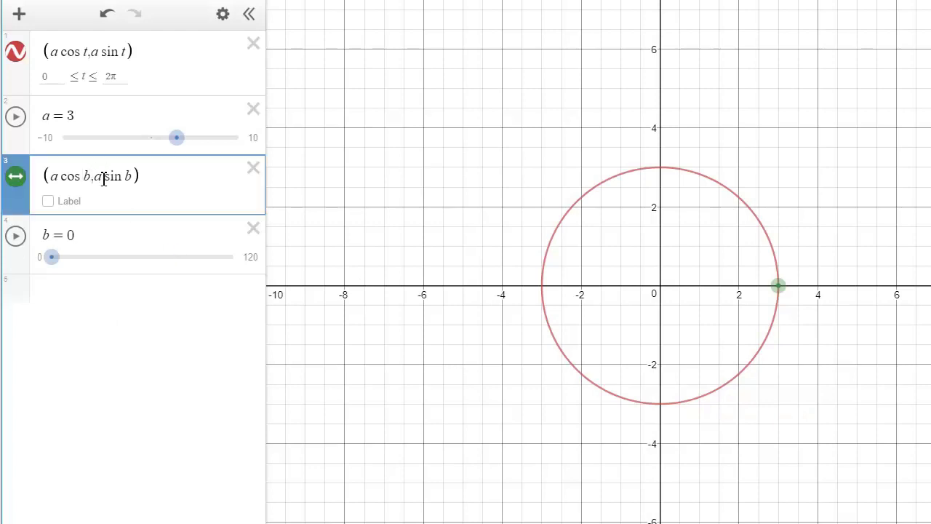
{"action": "type", "text": "("}
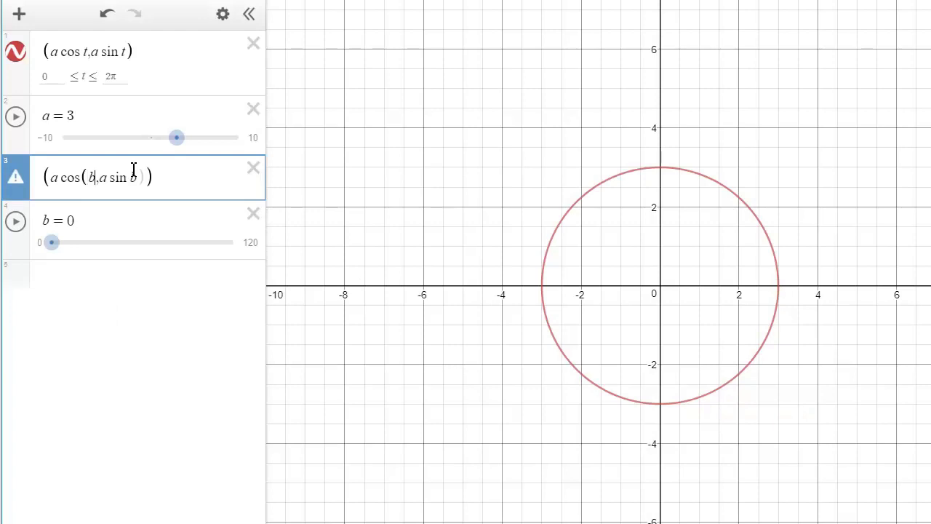
{"action": "type", "text": "+"}
{"action": "type", "text": "p"}
{"action": "type", "text": "/"}
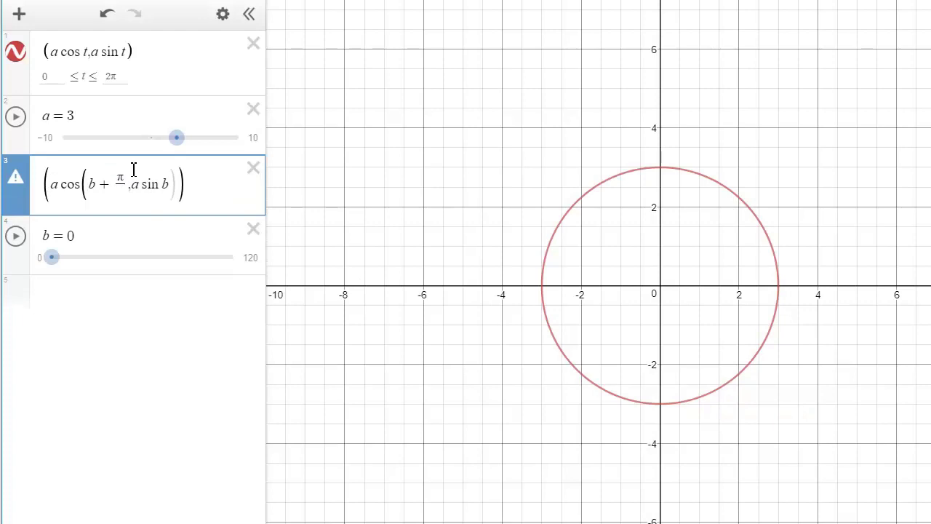
{"action": "type", "text": "2)"}
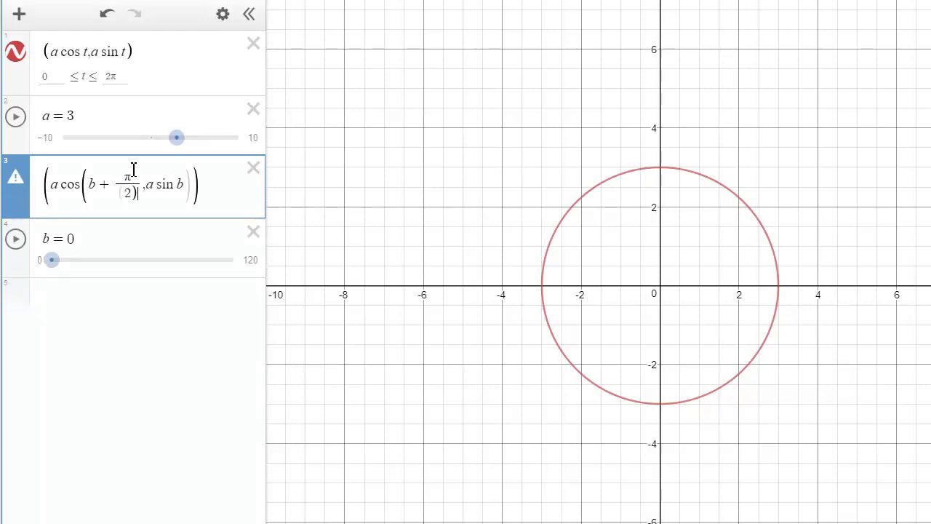
{"action": "key", "text": "BackSpace"}
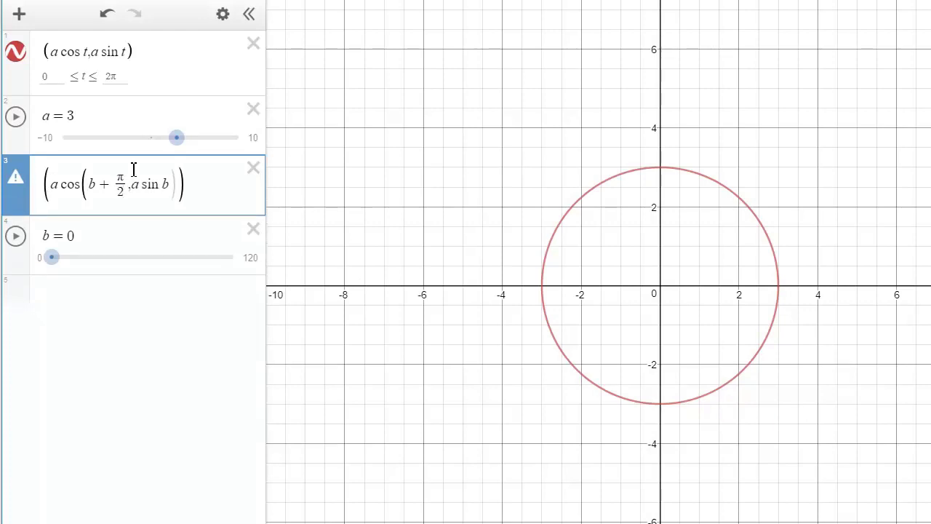
{"action": "type", "text": ")"}
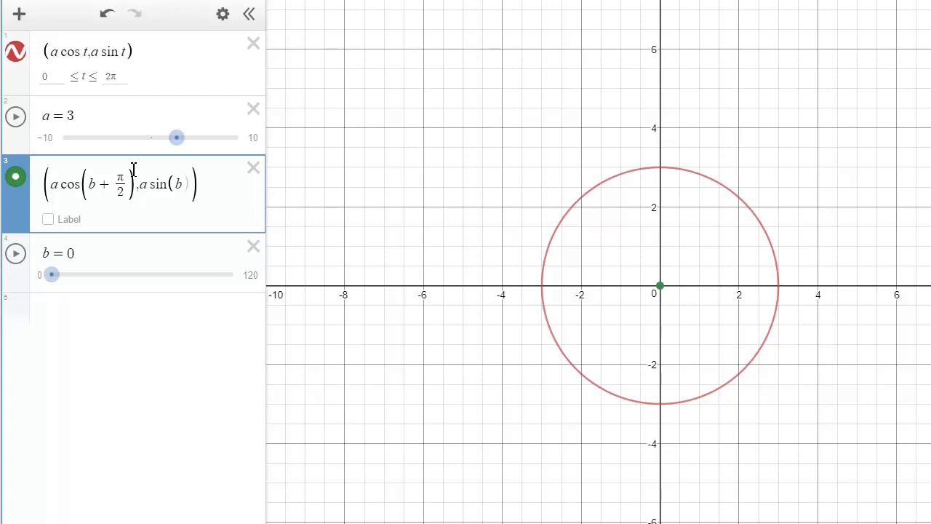
Change the sine argument in the moving point's second coordinate to (b + π/2)
{"action": "type", "text": "+"}
{"action": "type", "text": "pi"}
{"action": "type", "text": "/"}
{"action": "type", "text": "2"}
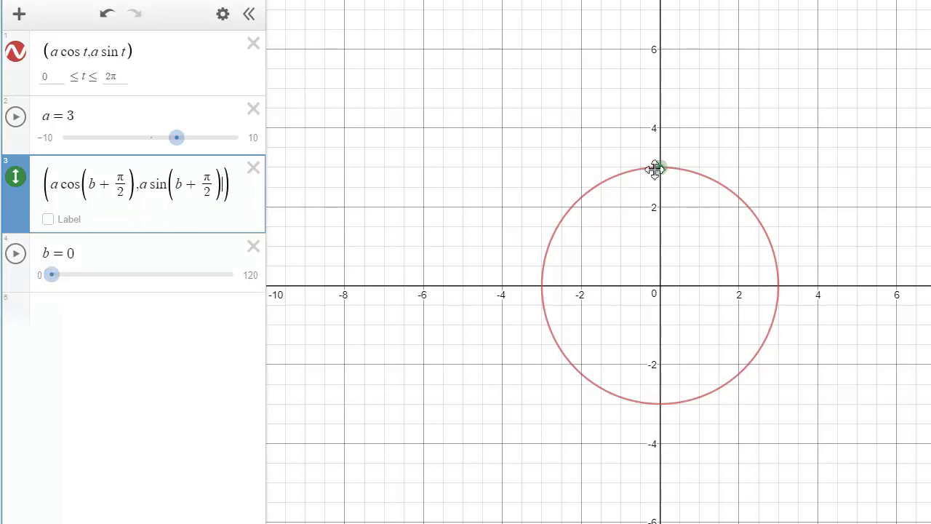
Animate the b slider to check how the shifted point travels around the circle, and pause it
{"action": "left_click", "coordinate": [16, 254]}
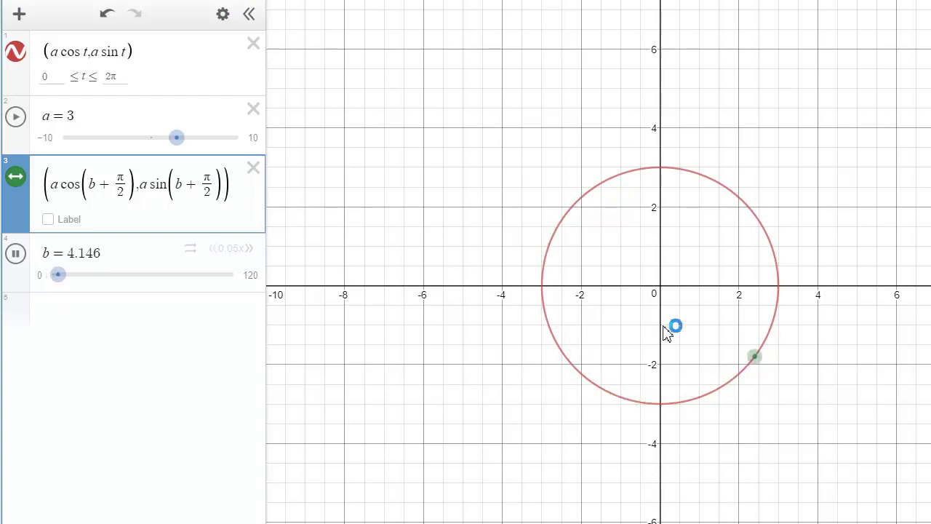
{"action": "left_click", "coordinate": [16, 254]}
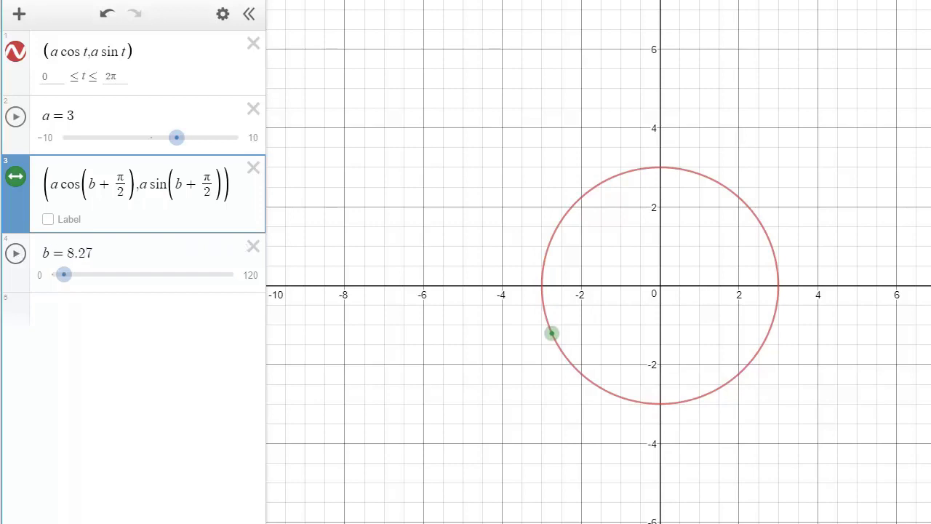
Switch to the whiteboard sketch, draw a full-turn arrow around the clock's centre, and circle the word "second"
{"action": "left_click", "coordinate": [87, 520]}
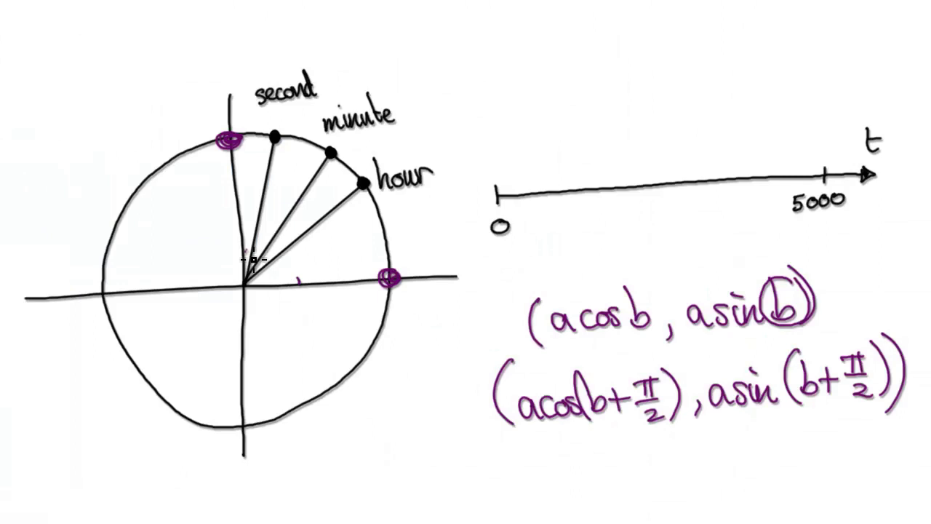
{"action": "mouse_move", "coordinate": [252, 259]}
{"action": "left_mouse_down"}
{"action": "mouse_move", "coordinate": [210, 289]}
{"action": "mouse_move", "coordinate": [257, 339]}
{"action": "mouse_move", "coordinate": [291, 291]}
{"action": "mouse_move", "coordinate": [256, 259]}
{"action": "mouse_move", "coordinate": [263, 269]}
{"action": "left_mouse_up"}
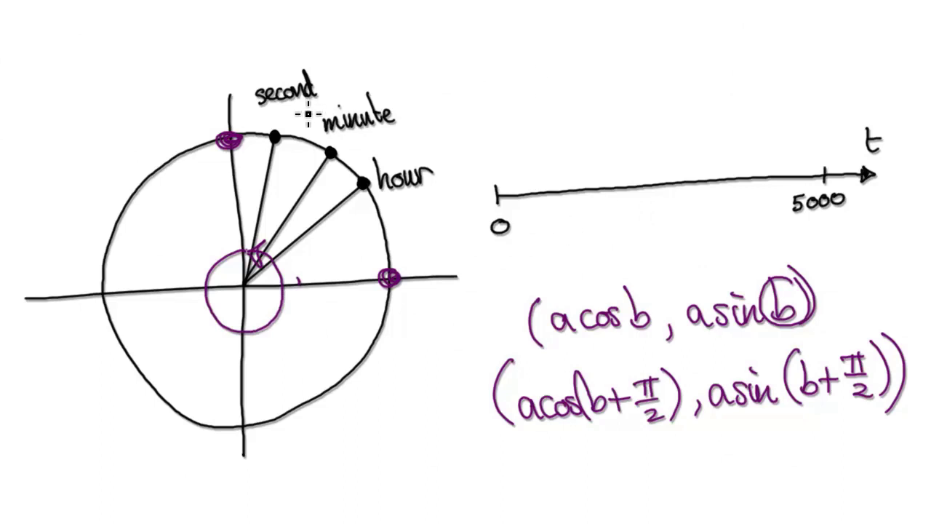
{"action": "mouse_move", "coordinate": [310, 74]}
{"action": "left_mouse_down"}
{"action": "mouse_move", "coordinate": [291, 113]}
{"action": "mouse_move", "coordinate": [320, 67]}
{"action": "left_mouse_up"}
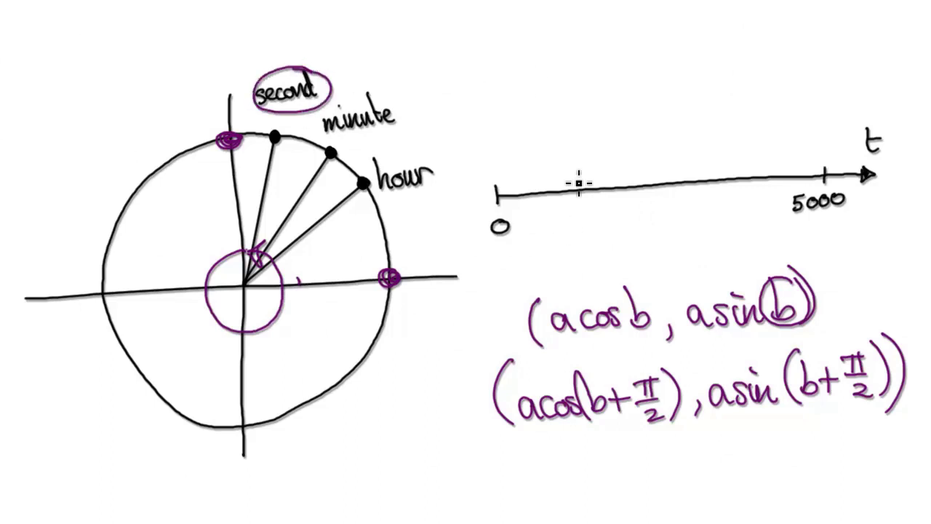